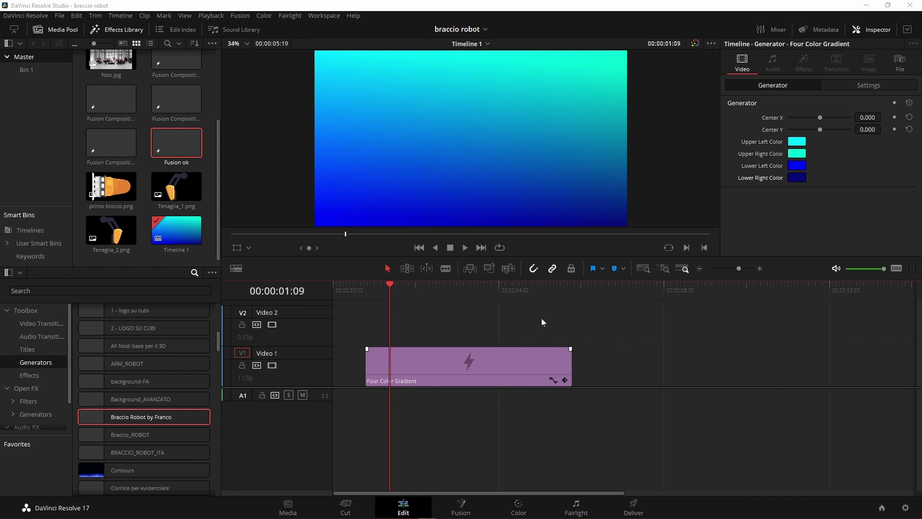
Preview the primo blocco.png, Tenaglia_1.png and Tenaglia_2.png artwork in the media pool.
click(126, 186)
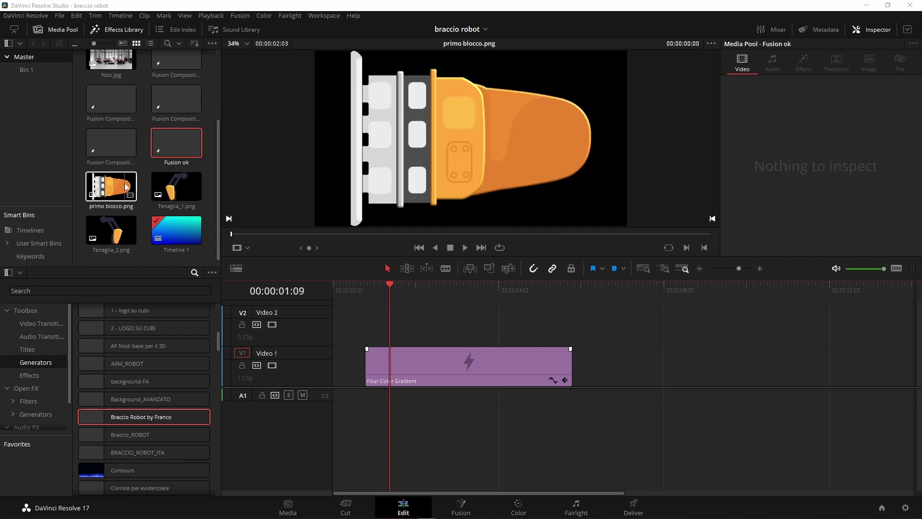
click(181, 186)
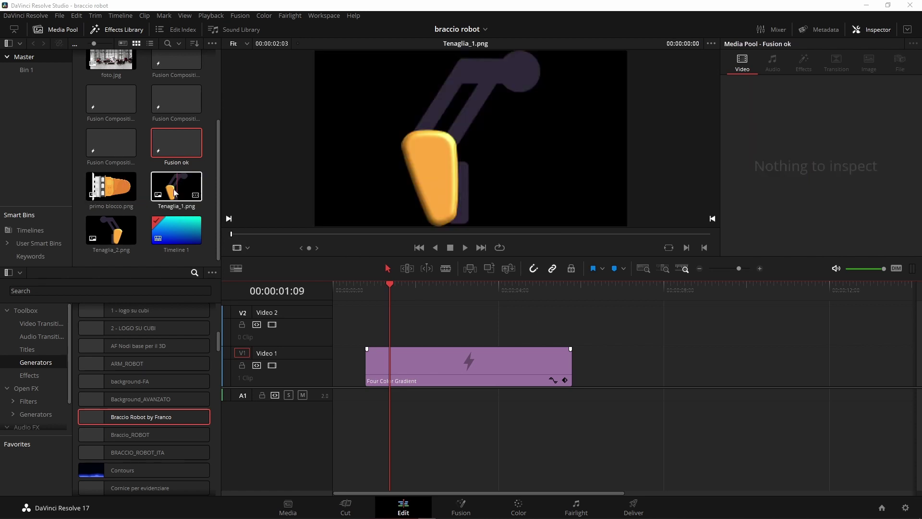
click(115, 224)
click(109, 187)
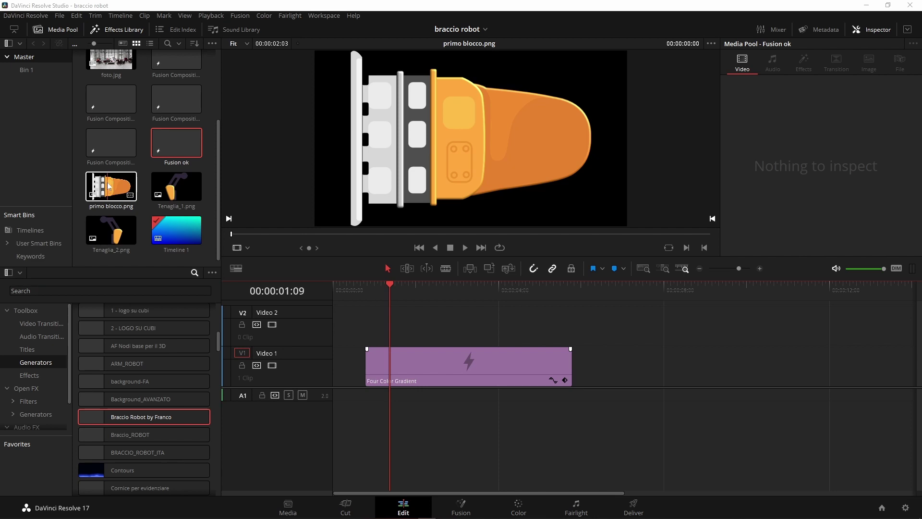
Switch to Affinity Photo, examine the layers grouped in the orange robot block of the braccio robot progetto drawing, and return to DaVinci Resolve.
click(546, 281)
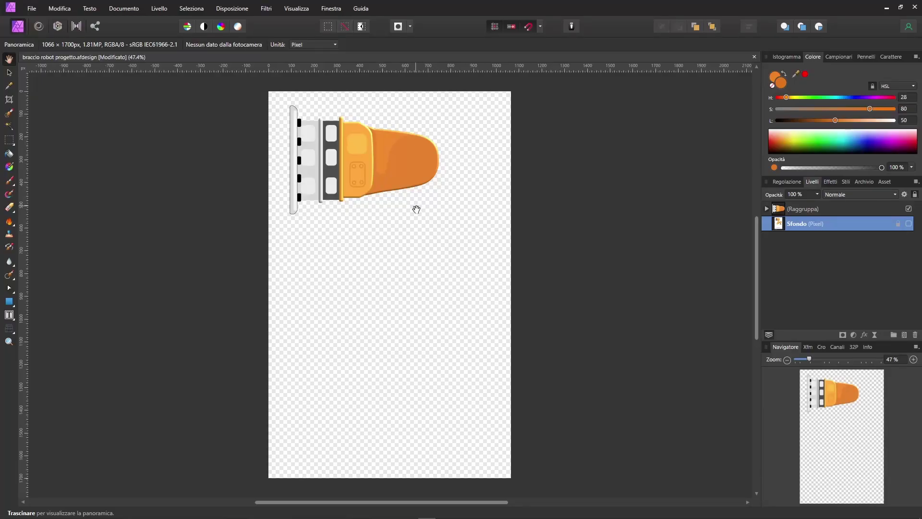
click(812, 209)
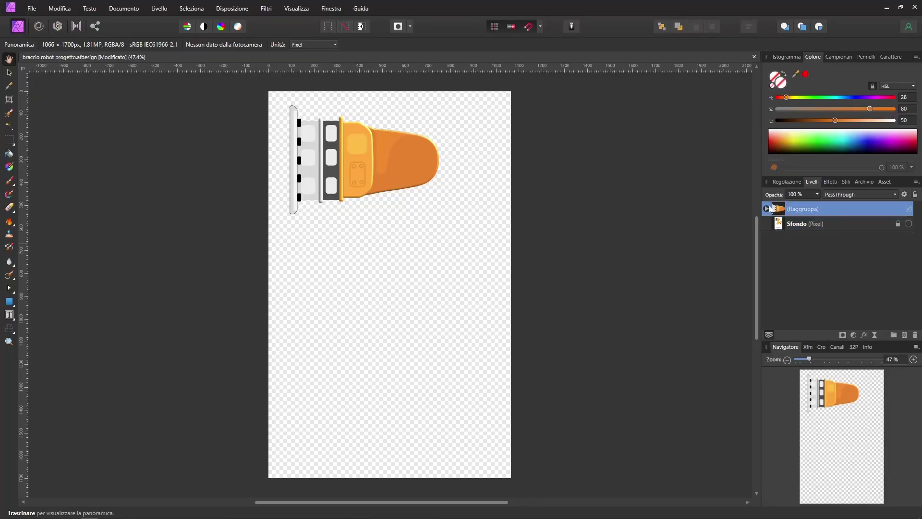
click(767, 209)
scroll(819, 238, down, 1)
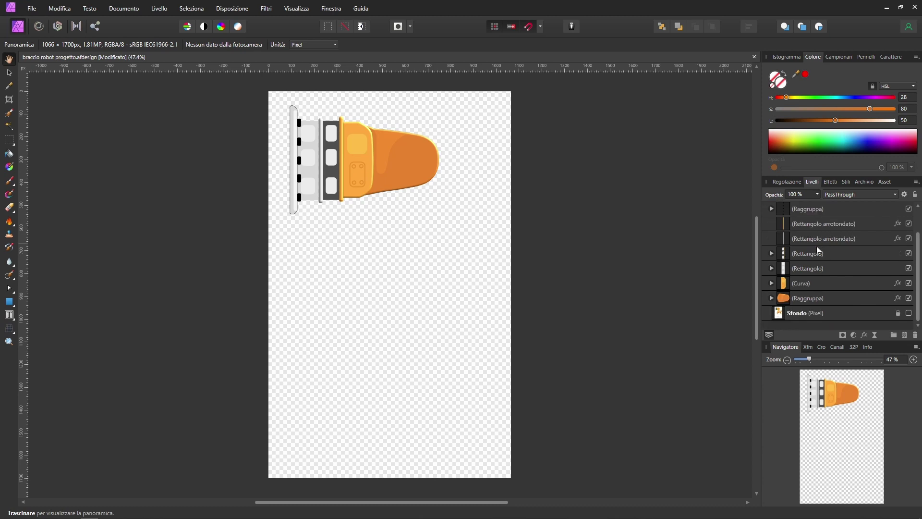
scroll(815, 252, up, 1)
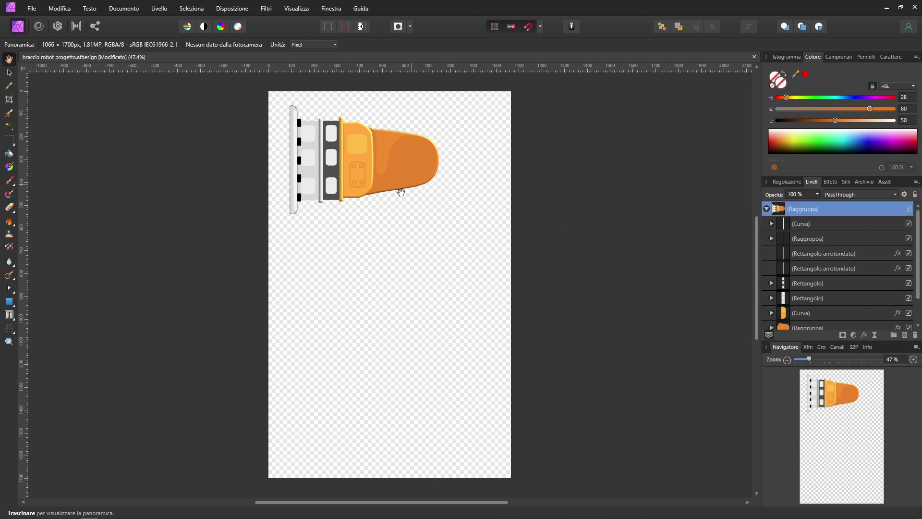
key(v)
drag(364, 157, 383, 200)
click(915, 8)
click(460, 270)
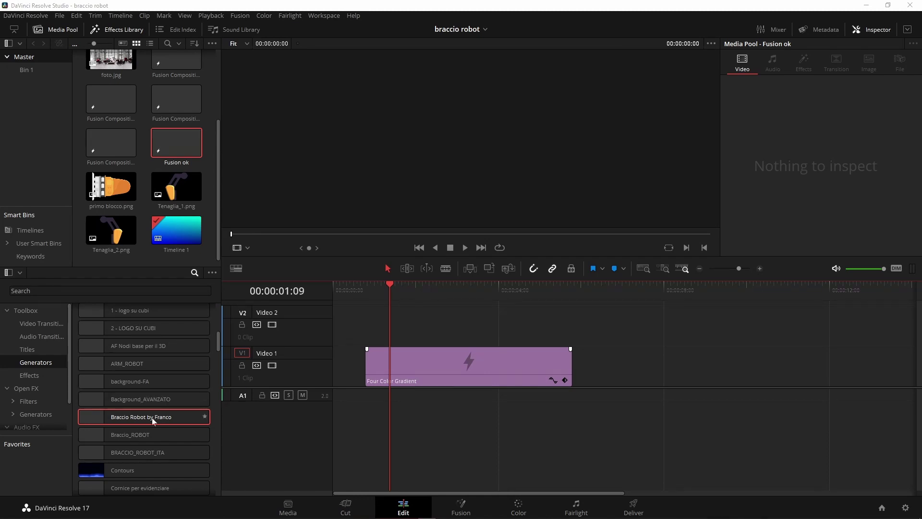
Add the Braccio Robot by Franco generator on Video 2 above the Four Color Gradient clip and move the playhead to its start.
mouse_move(152, 418)
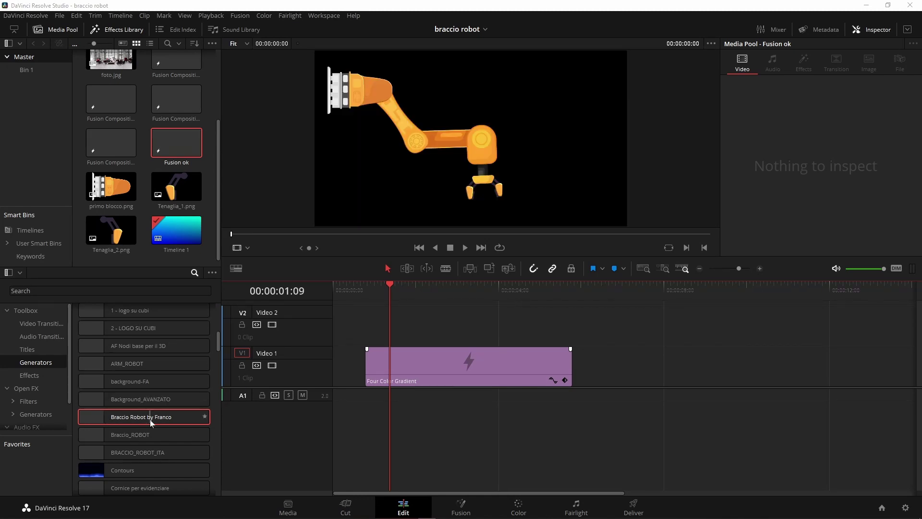
drag(150, 420, 364, 331)
click(404, 328)
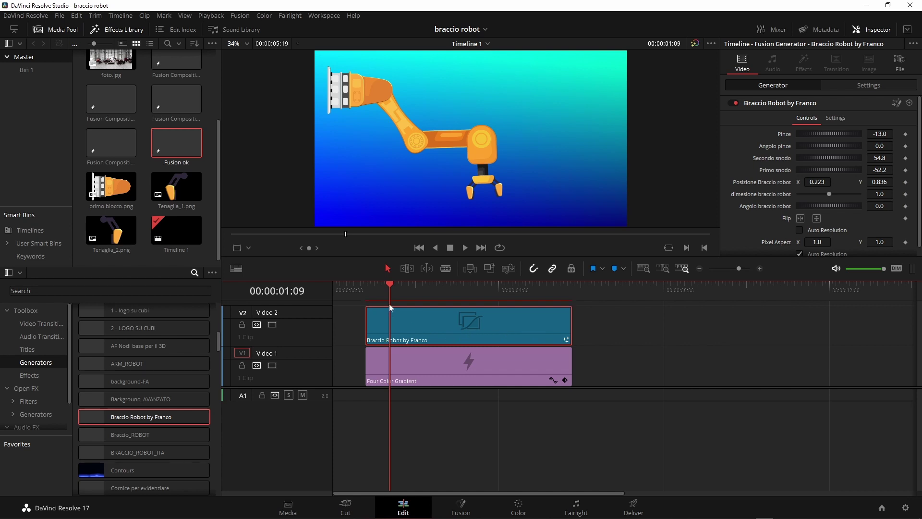
drag(384, 289, 373, 286)
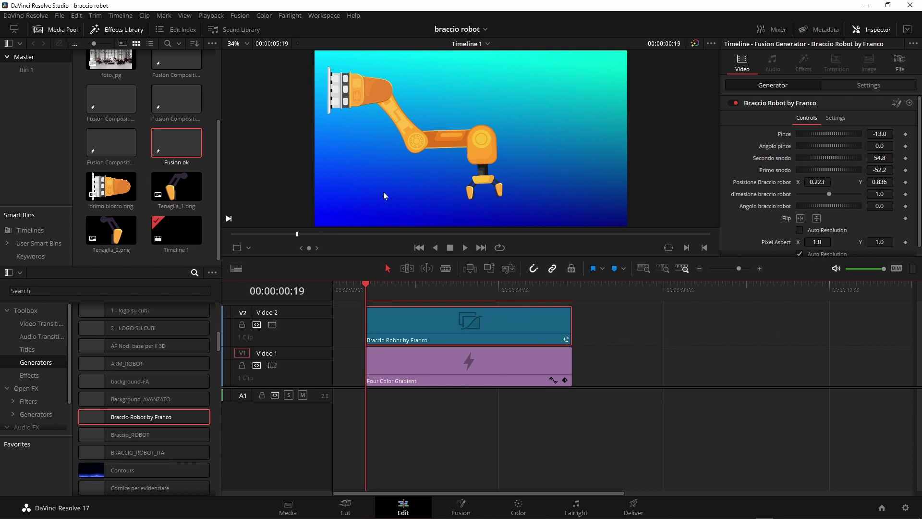
Shift the Four Color Gradient clip out of alignment with the robot clip, and move it back to the same start.
drag(399, 368, 434, 369)
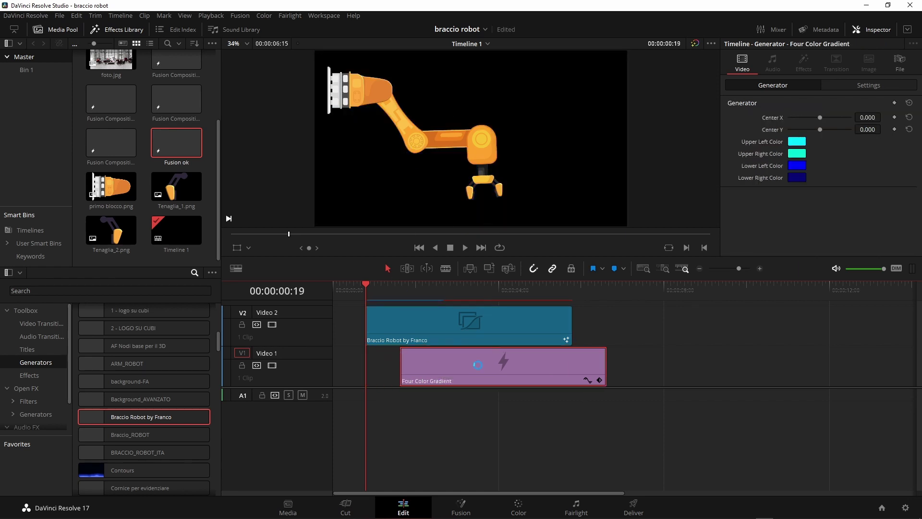
drag(471, 376, 440, 370)
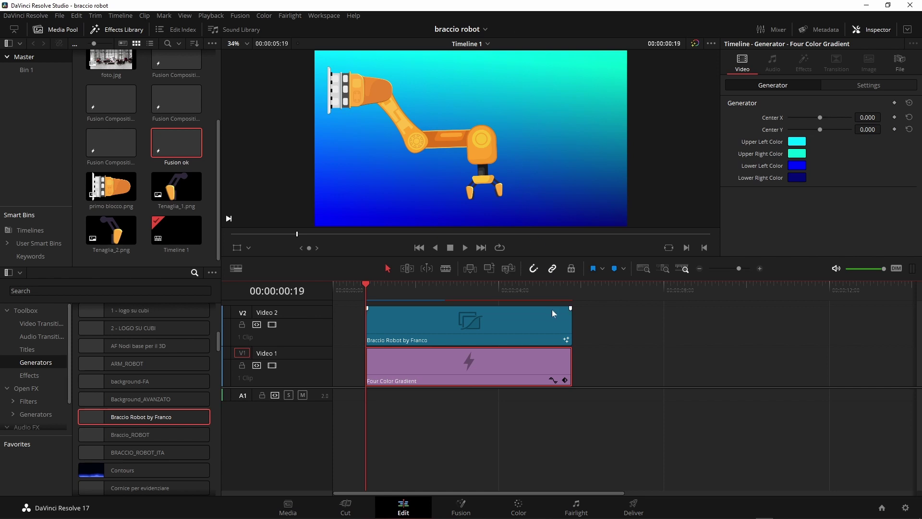
Set the robot arm clip's Pinze to -2.5, Angolo pinze to 62.6 and Secondo snodo to 86.1.
click(419, 324)
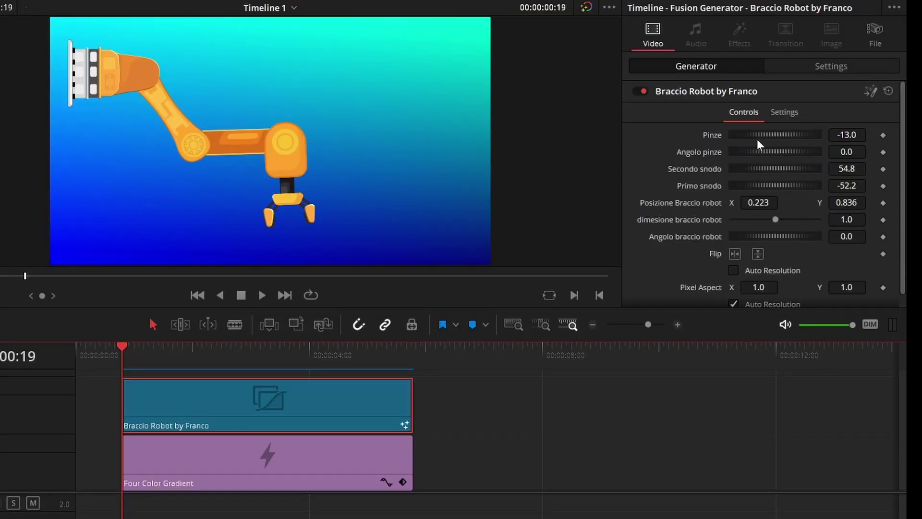
mouse_move(765, 134)
mouse_down()
mouse_move(816, 125)
mouse_move(752, 118)
mouse_move(775, 128)
mouse_move(762, 131)
mouse_up()
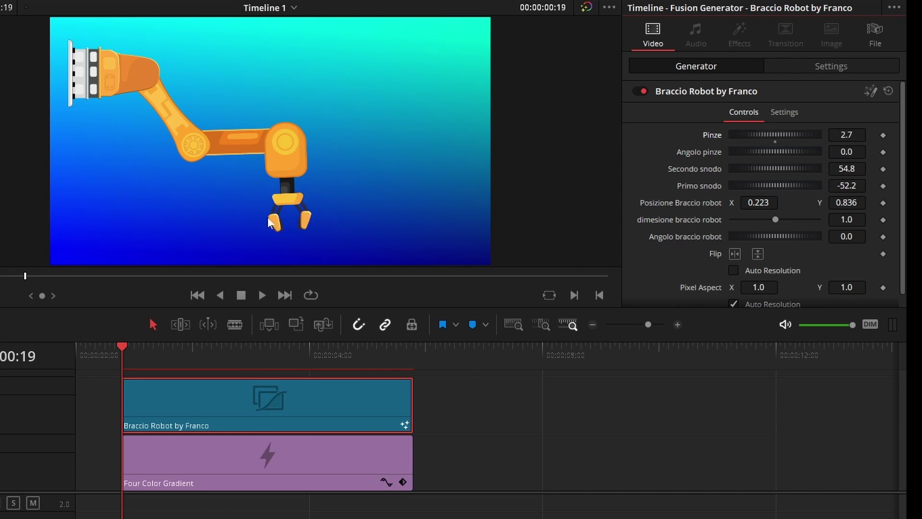
drag(755, 130, 762, 140)
drag(736, 151, 770, 142)
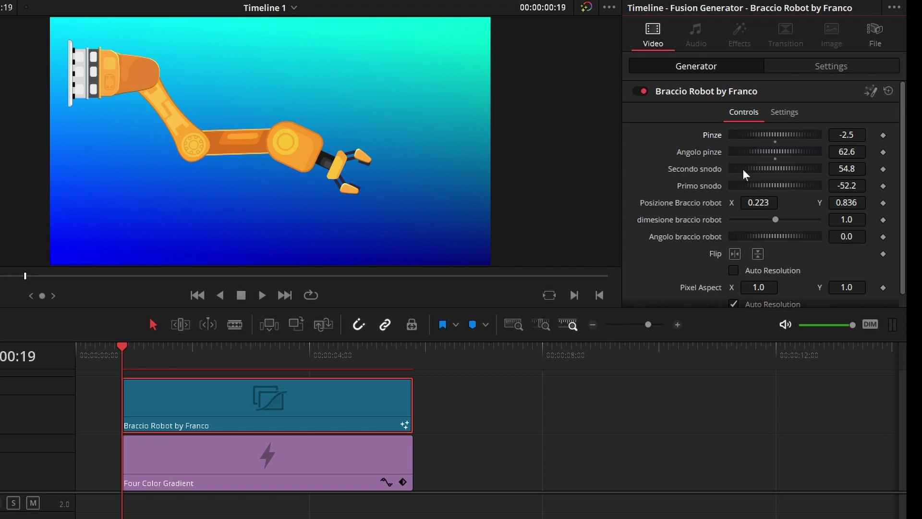
mouse_move(764, 169)
mouse_down()
mouse_move(745, 169)
mouse_move(780, 160)
mouse_move(771, 160)
mouse_up()
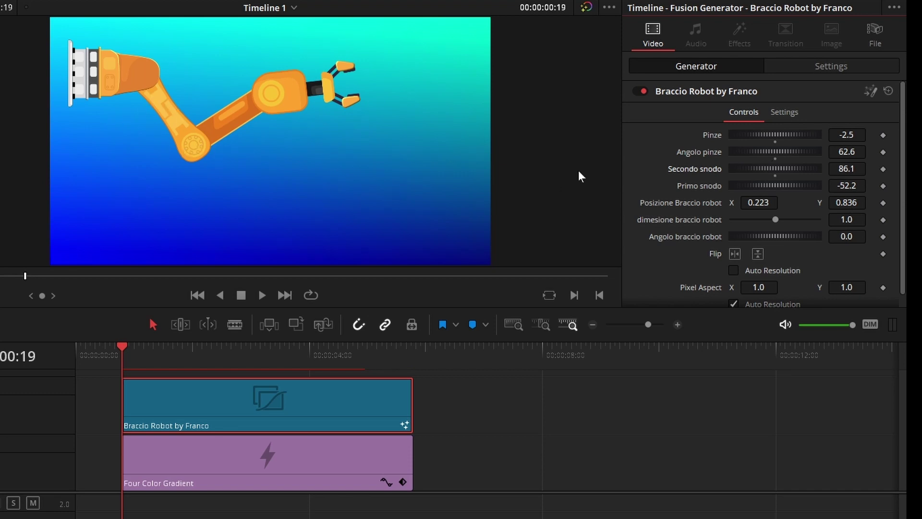
mouse_move(756, 185)
mouse_down()
mouse_move(744, 187)
mouse_move(757, 188)
mouse_up()
Set the robot arm's Posizione Braccio robot to X 0.091 and Y 0.421.
drag(758, 202, 740, 202)
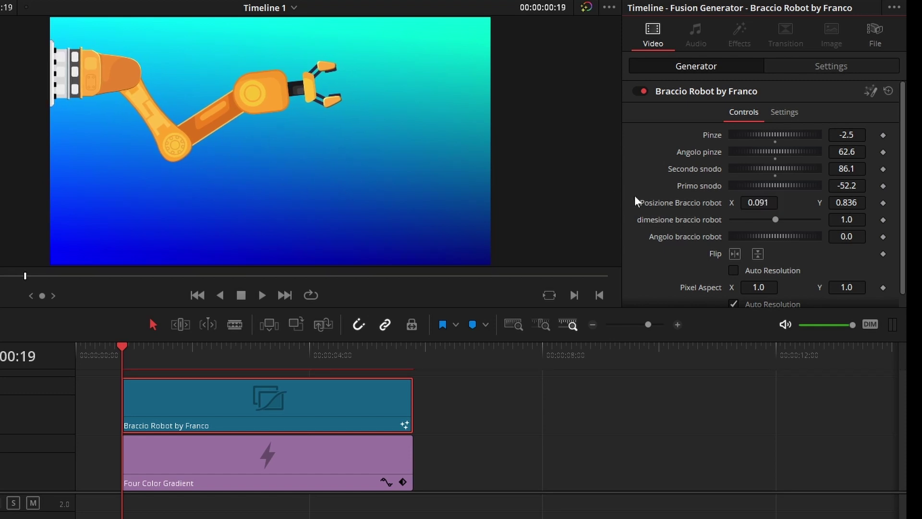
drag(846, 202, 671, 210)
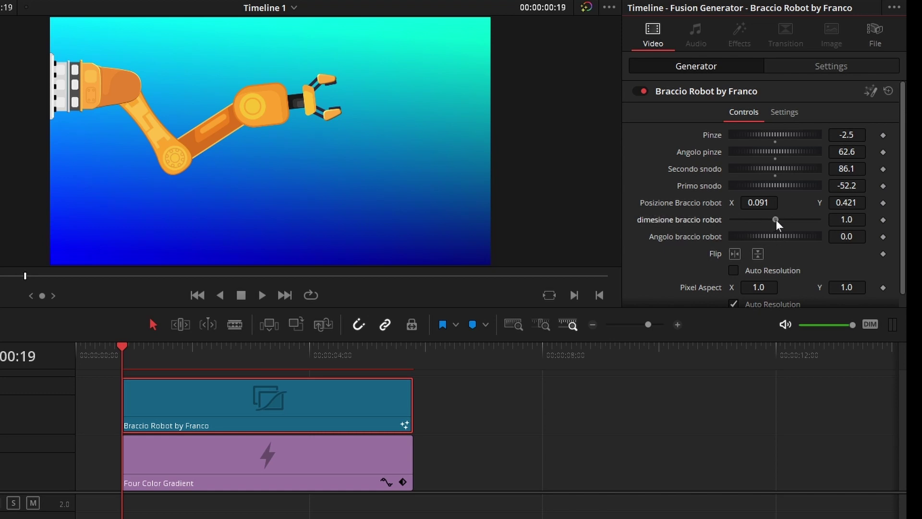
Try out the robot arm's overall size and angle controls, and reset the angle to 0.0.
mouse_move(776, 220)
mouse_down()
mouse_move(749, 217)
mouse_move(812, 220)
mouse_move(745, 221)
mouse_move(845, 212)
mouse_move(776, 219)
mouse_up()
drag(768, 235, 771, 215)
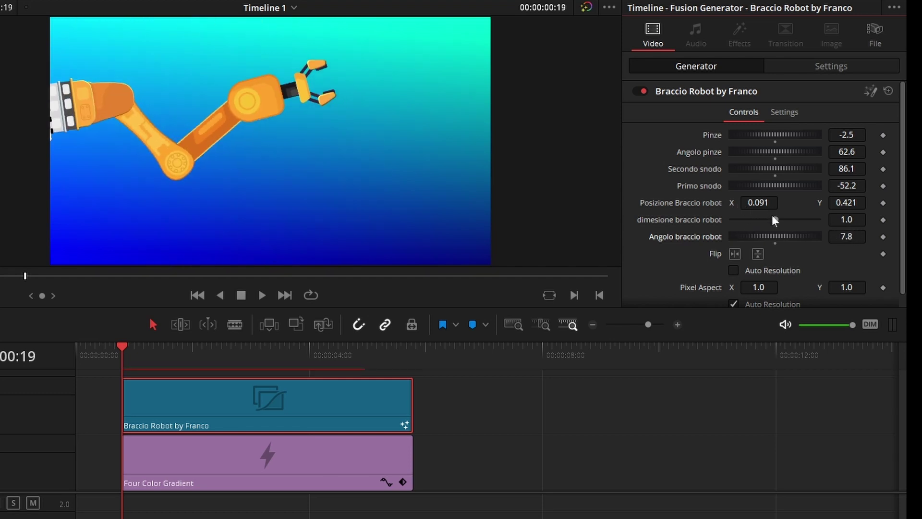
double_click(777, 244)
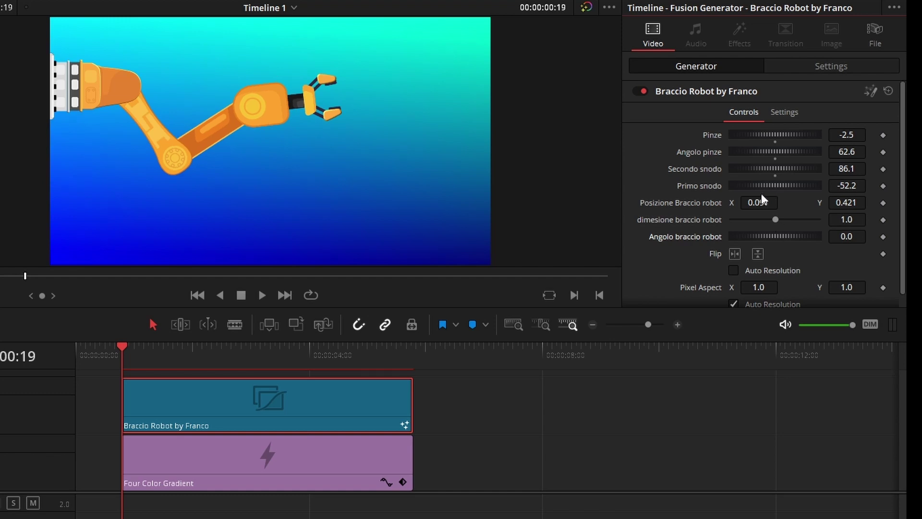
Try flipping the robot arm horizontally and vertically, and switch both flips off again.
click(736, 252)
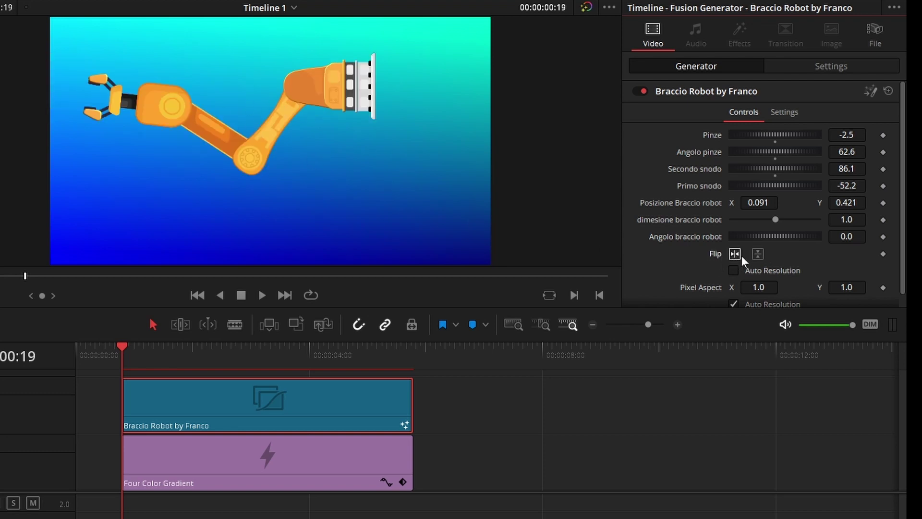
click(756, 254)
click(755, 255)
click(734, 255)
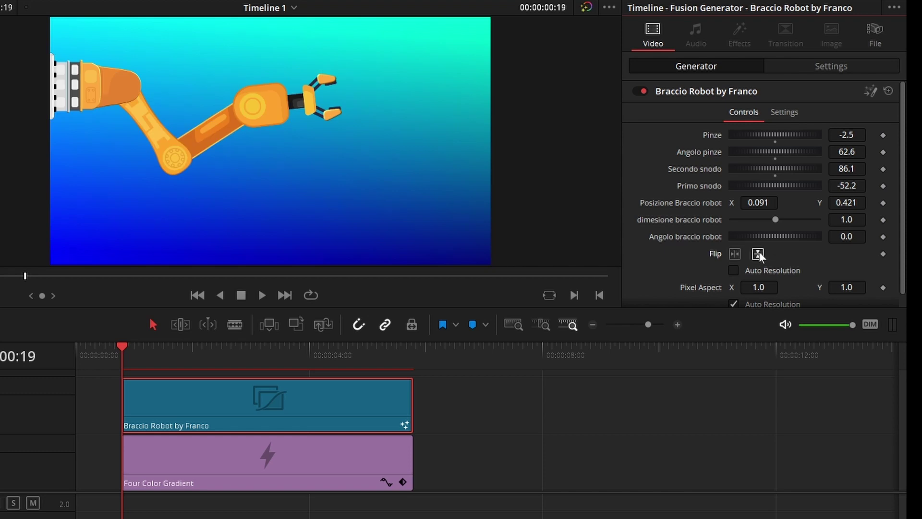
click(758, 253)
click(758, 253)
scroll(812, 243, down, 1)
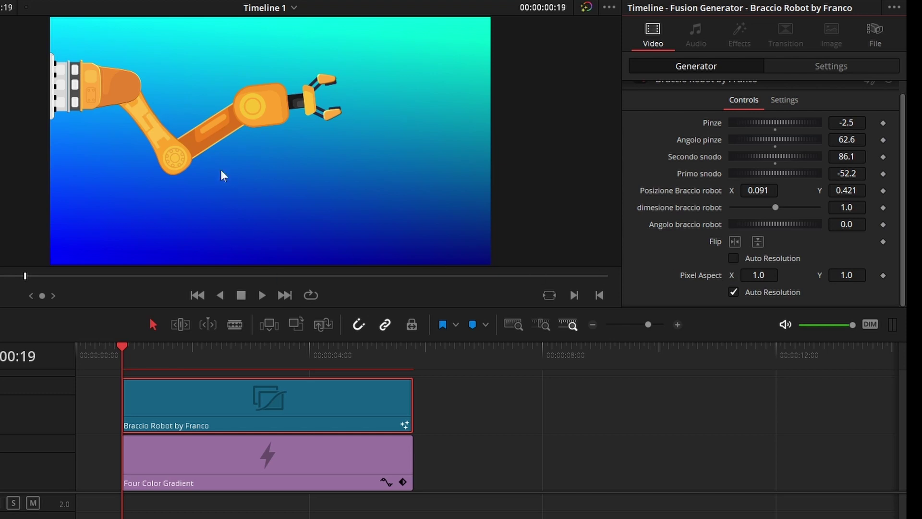
scroll(811, 223, up, 1)
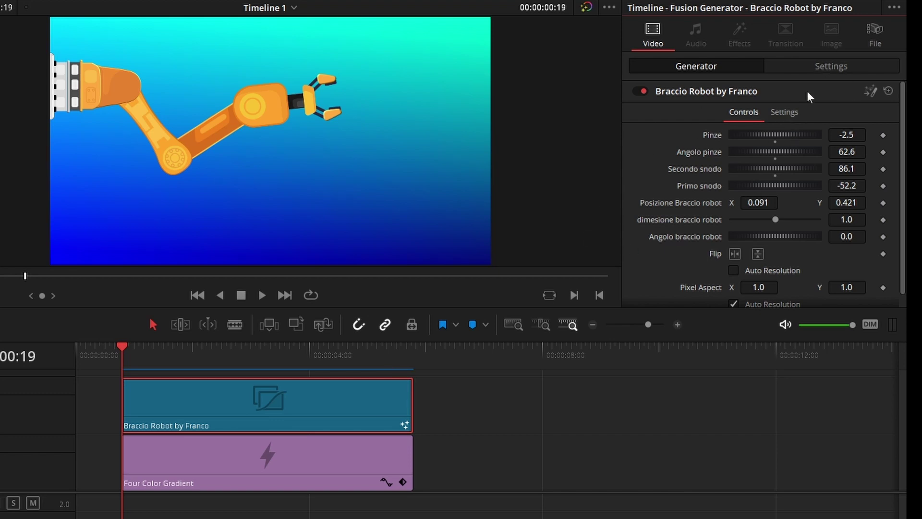
Try scaling, shifting and rotating the robot arm clip with its Transform settings, and reset the whole Transform section.
click(827, 68)
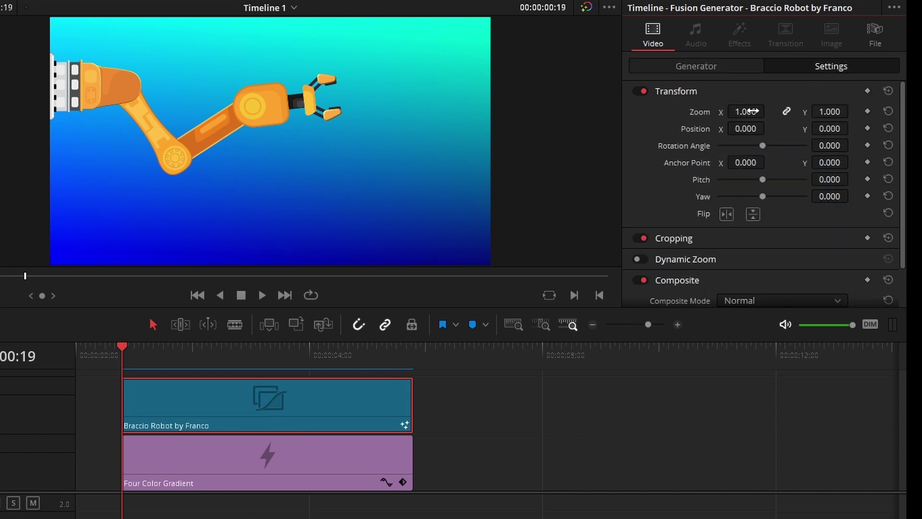
drag(758, 116, 788, 144)
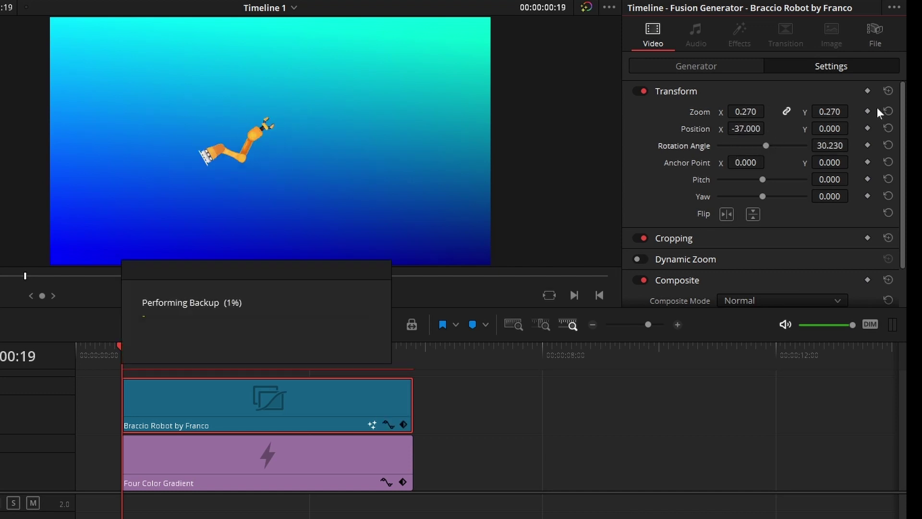
click(888, 91)
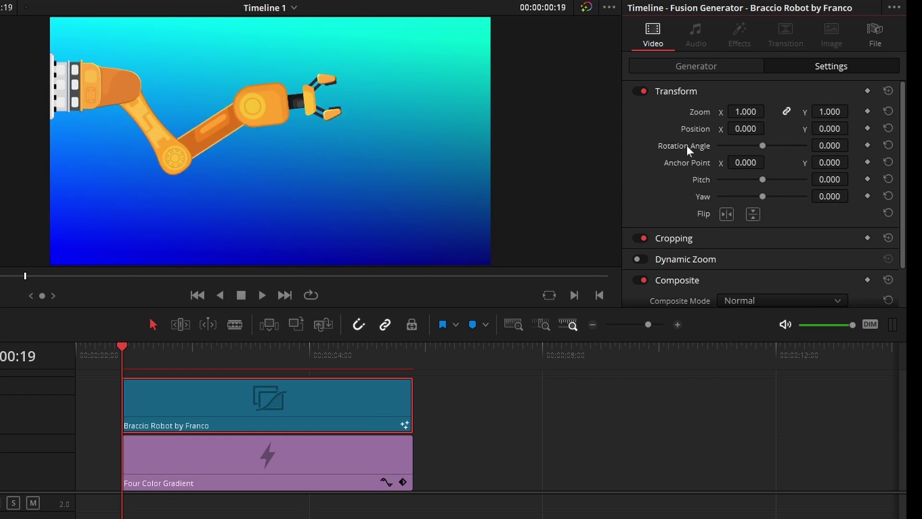
Pose the robot arm with Pinze 15.8, Angolo pinze -28.7, Secondo snodo 133.1 and Primo snodo -57.4.
click(681, 67)
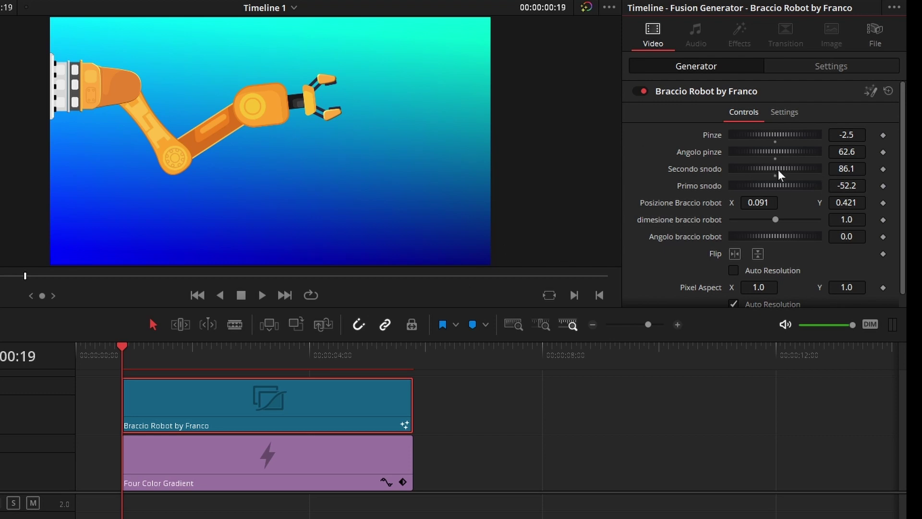
drag(779, 185, 773, 137)
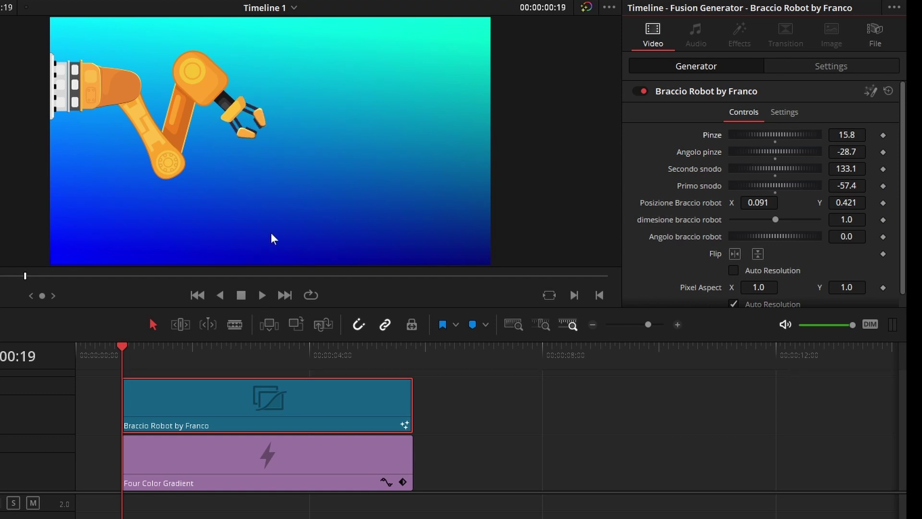
Add starting keyframes at 00:00:00:19 for the robot arm's parameters from Pinze through Angolo braccio robot.
click(882, 151)
click(883, 169)
click(883, 185)
click(883, 202)
click(883, 220)
At 00:00:01:04, keyframe the robot arm with Secondo snodo 54.8, Primo snodo -28.7 and Pinze -20.7.
drag(128, 353, 143, 358)
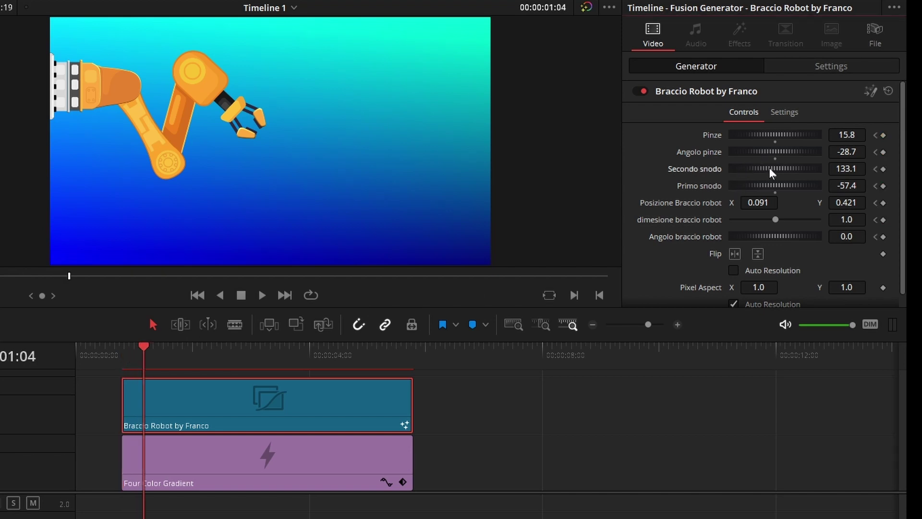
drag(768, 167, 745, 165)
drag(756, 132, 746, 134)
Keyframe Angolo pinze at 20.9 and Secondo snodo at 10.5 at 00:00:01:11, and Pinze at 21.0 at 00:00:01:16.
drag(143, 345, 163, 347)
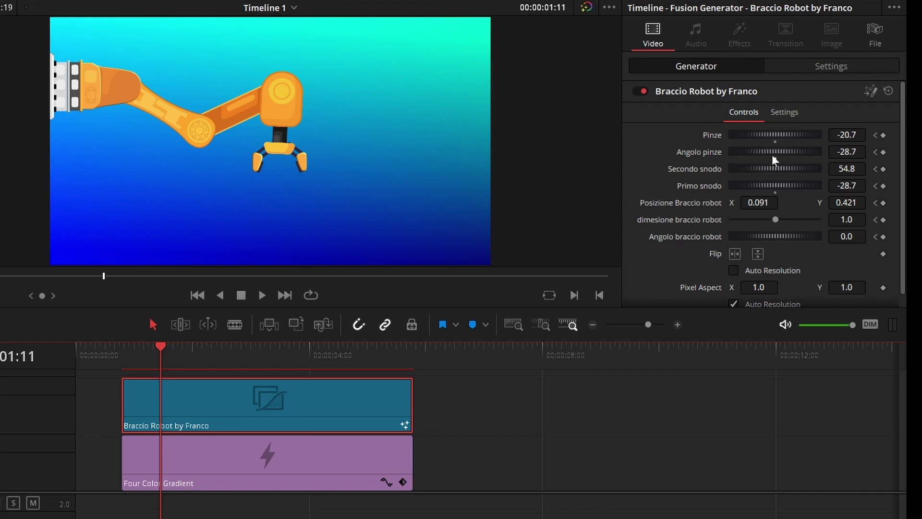
mouse_move(773, 152)
mouse_down()
mouse_move(785, 156)
mouse_move(764, 167)
mouse_up()
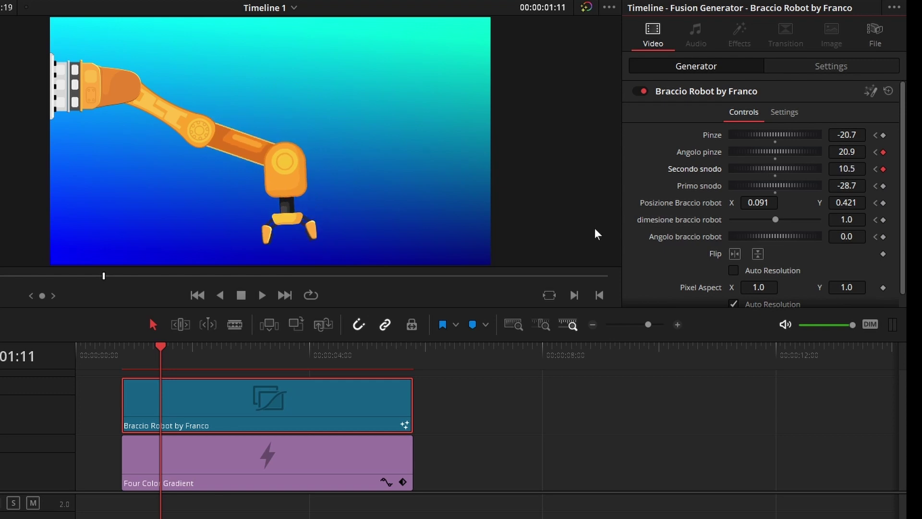
drag(159, 357, 173, 354)
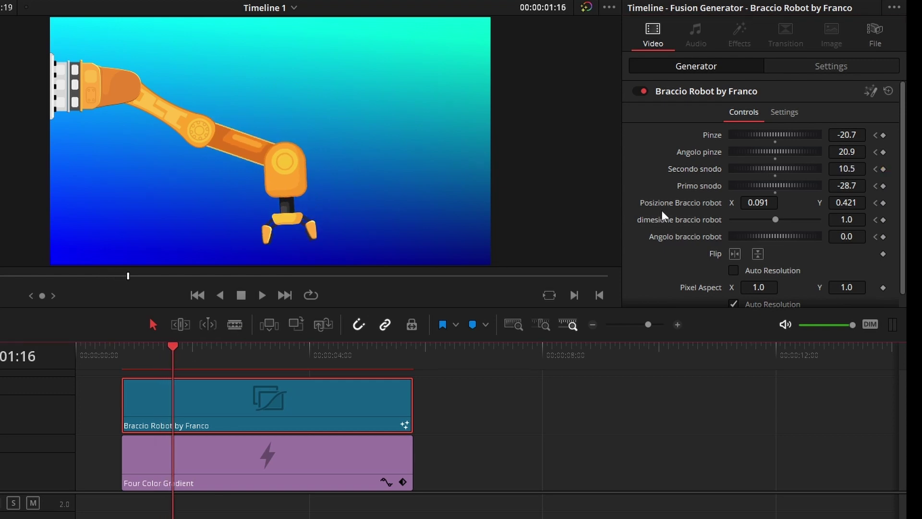
drag(778, 132, 789, 134)
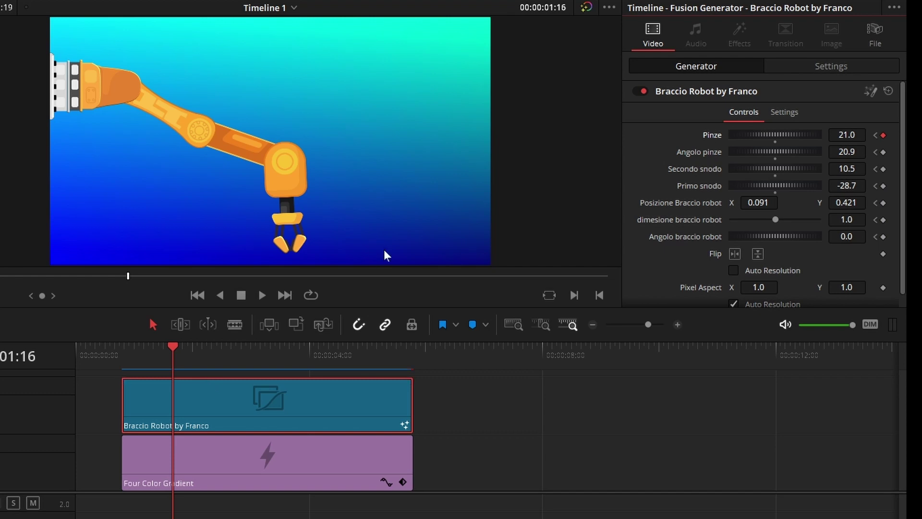
Keyframe Angolo pinze -13.0, Secondo snodo 7.9 and Primo snodo 5.2 at 00:00:02:02, and Angolo pinze 60.0 and Secondo snodo -99.1 at 00:00:02:14.
drag(172, 346, 198, 350)
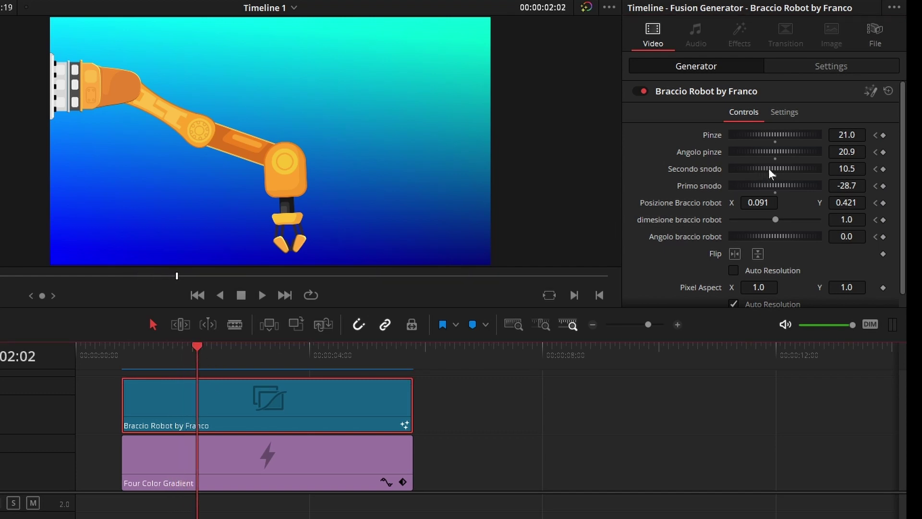
drag(768, 168, 770, 185)
drag(780, 149, 771, 148)
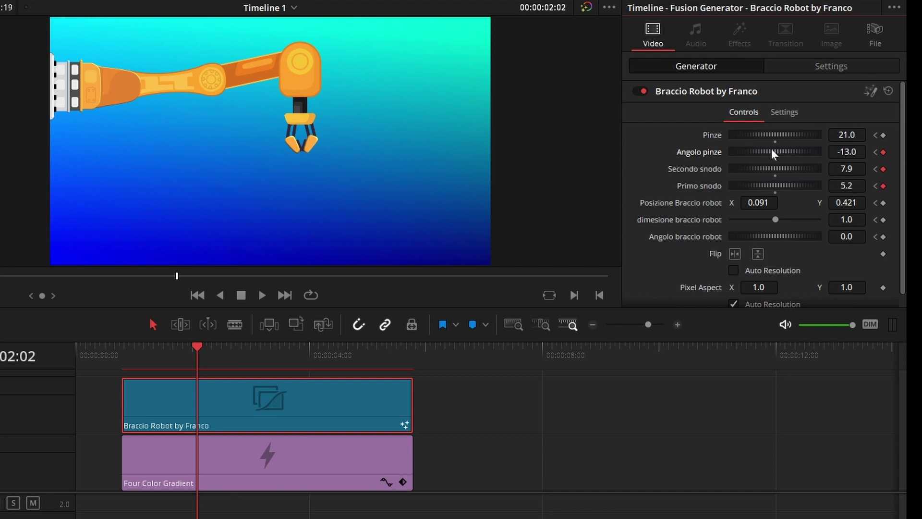
drag(195, 351, 226, 353)
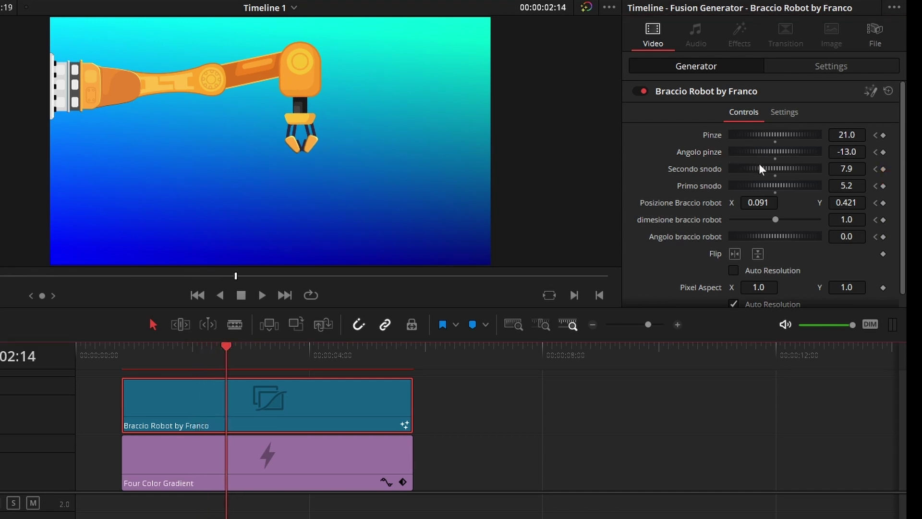
drag(769, 166, 790, 157)
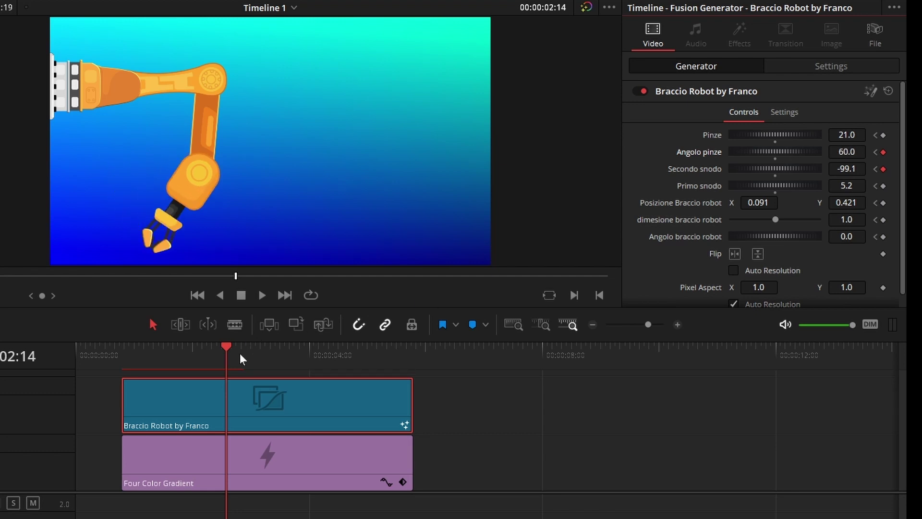
At 00:00:03:02, keyframe Angolo pinze 88.7, Secondo snodo -93.9 and Primo snodo 44.3, and set Pinze to -20.7 some frames further on.
drag(240, 353, 255, 359)
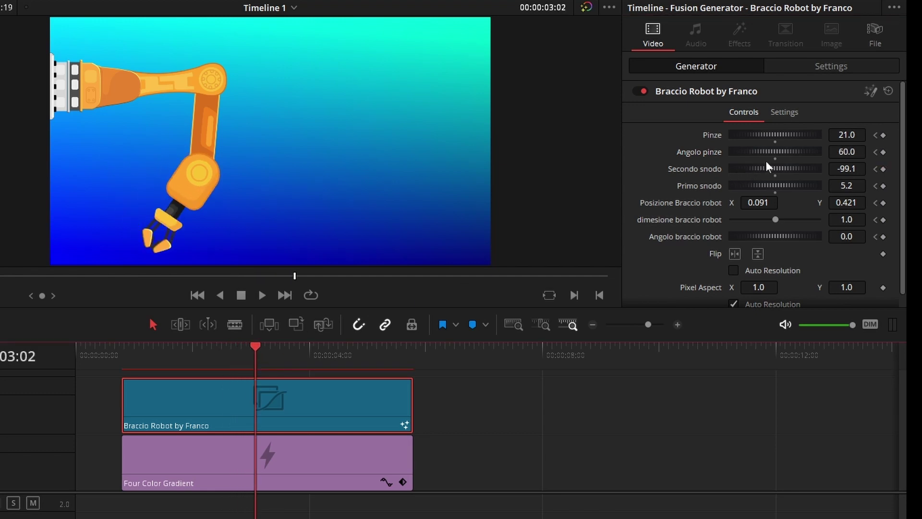
mouse_move(773, 154)
mouse_down()
mouse_move(763, 167)
mouse_move(767, 152)
mouse_up()
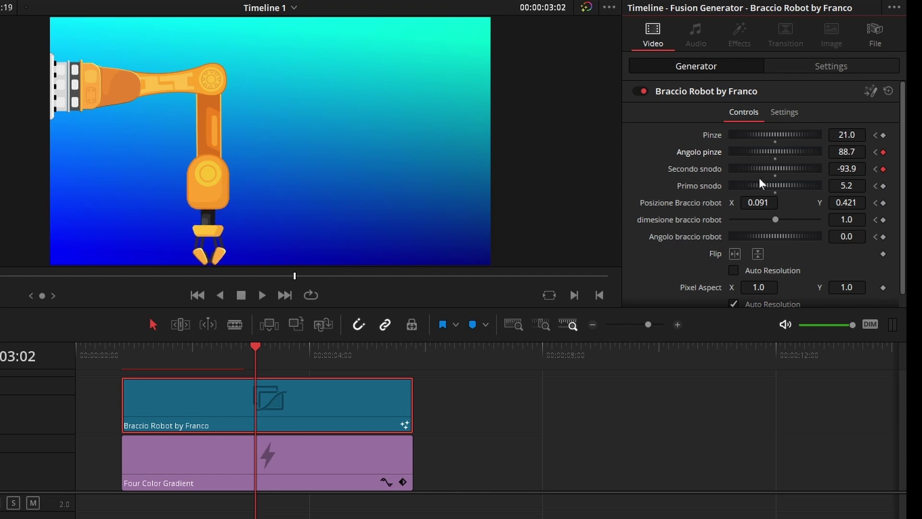
drag(758, 185, 769, 179)
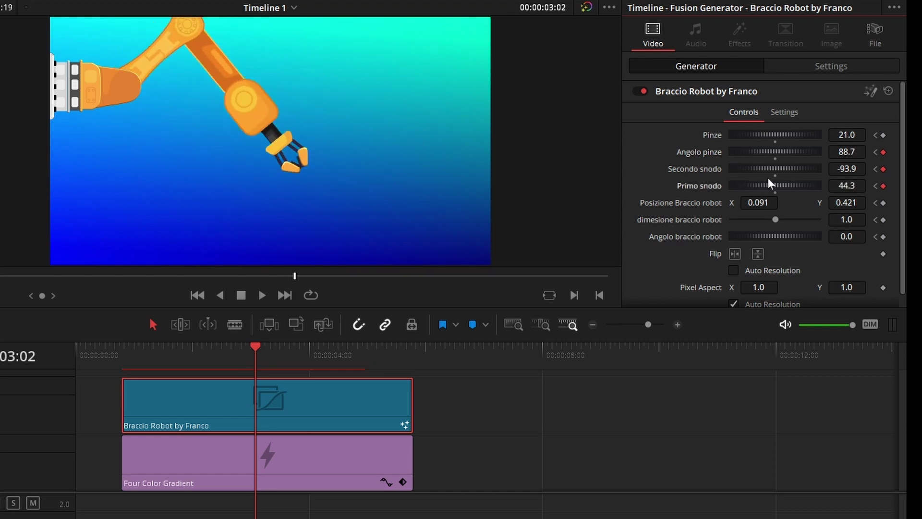
drag(258, 349, 277, 351)
mouse_move(741, 135)
mouse_down()
mouse_move(754, 134)
mouse_move(730, 138)
mouse_up()
At 00:00:03:20, keyframe the robot arm with Angolo pinze 65.2, Secondo snodo -13.1, Primo snodo 5.2 and Pinze 21.0.
drag(288, 345, 299, 351)
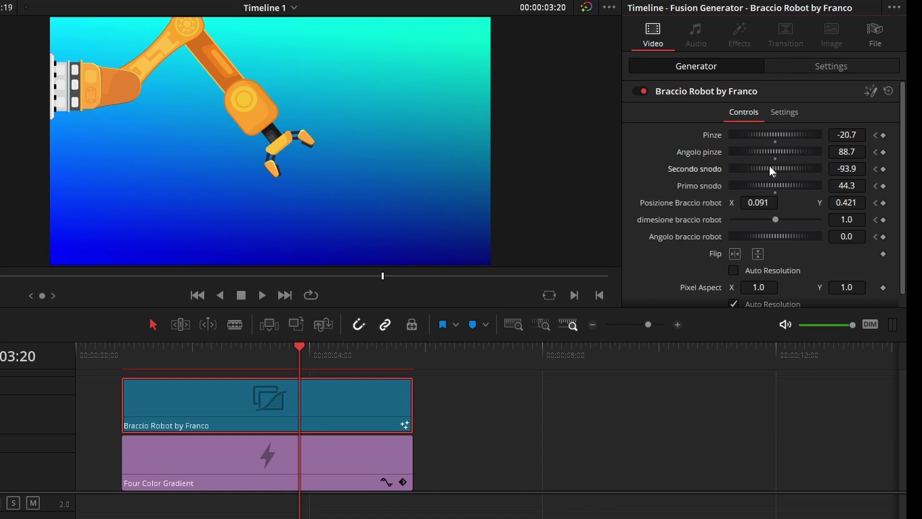
mouse_move(768, 166)
mouse_down()
mouse_move(779, 165)
mouse_move(772, 155)
mouse_move(764, 172)
mouse_up()
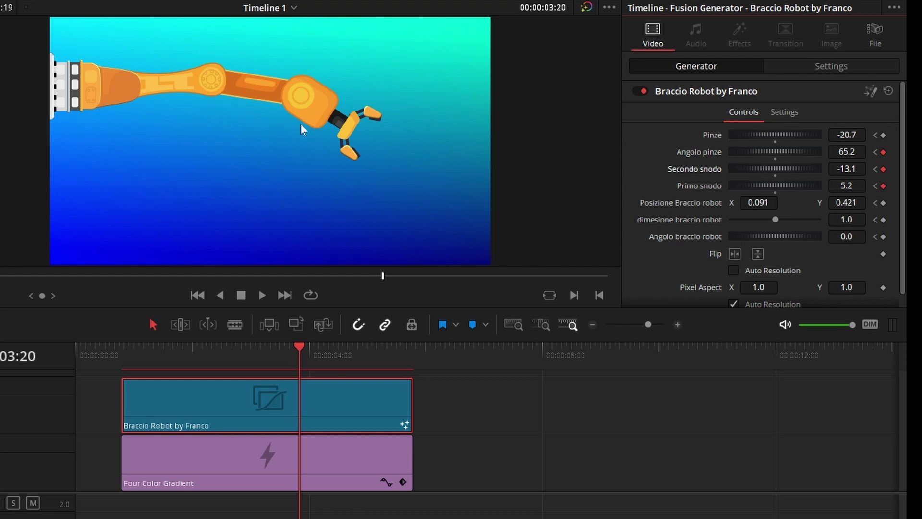
drag(777, 135, 786, 134)
Keyframe Pinze -5.1 at 00:00:04:10, and Angolo pinze 99.1, Secondo snodo -44.4 and Primo snodo -13.1 at 00:00:05:00.
drag(312, 354, 333, 355)
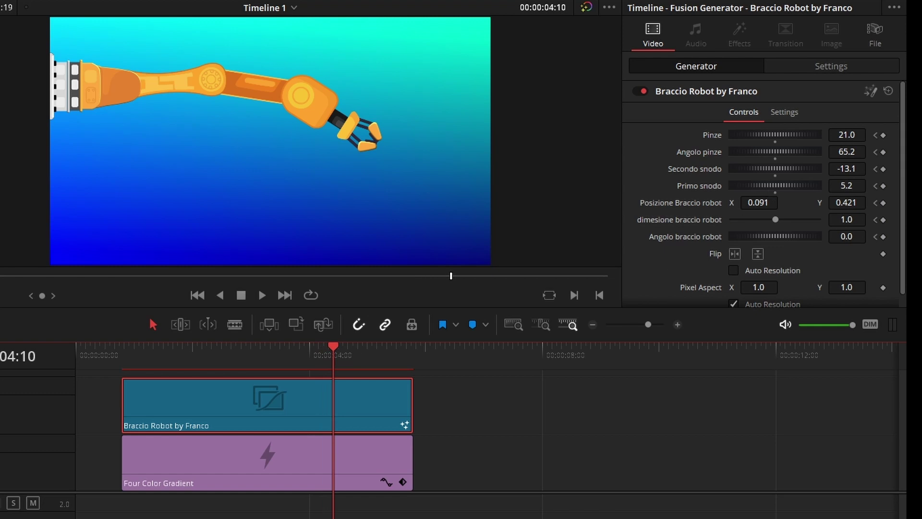
drag(764, 134, 756, 130)
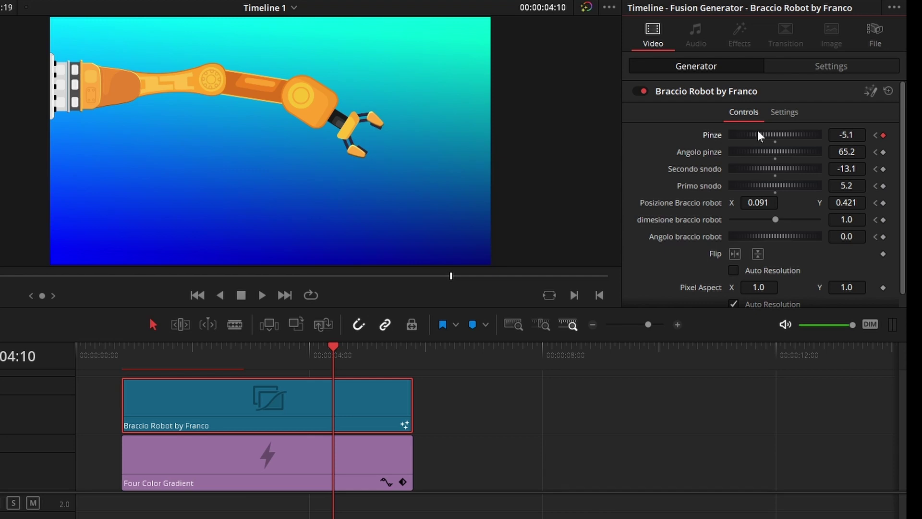
drag(327, 357, 367, 355)
drag(770, 155, 758, 187)
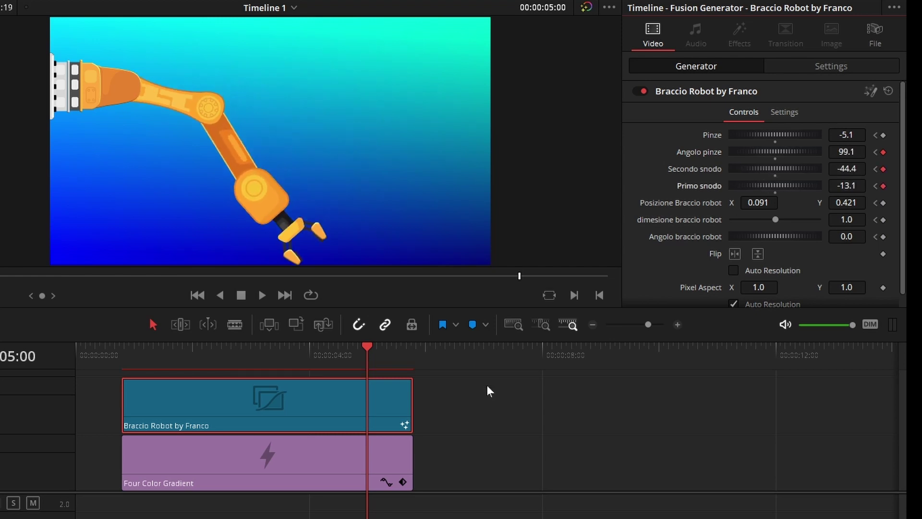
Play the robot arm animation through from the clip start at 00:00:00:19 and return to that frame.
click(123, 358)
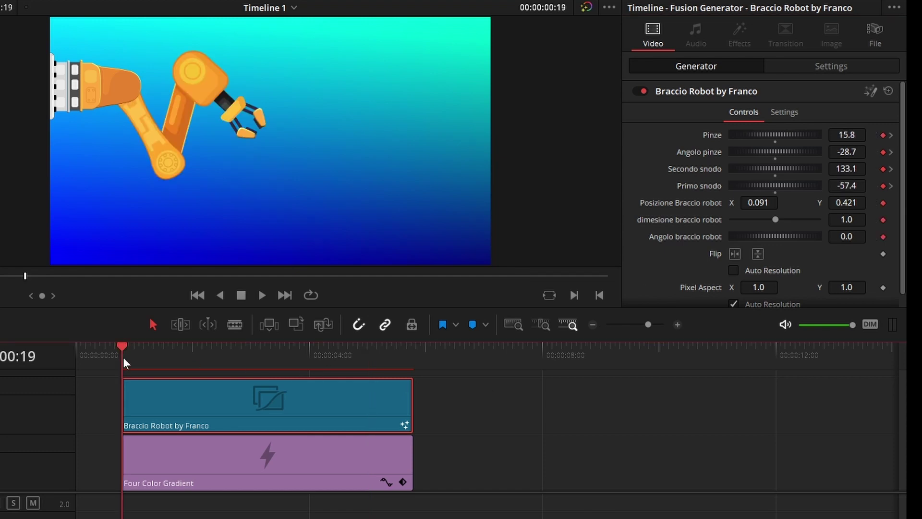
key(space)
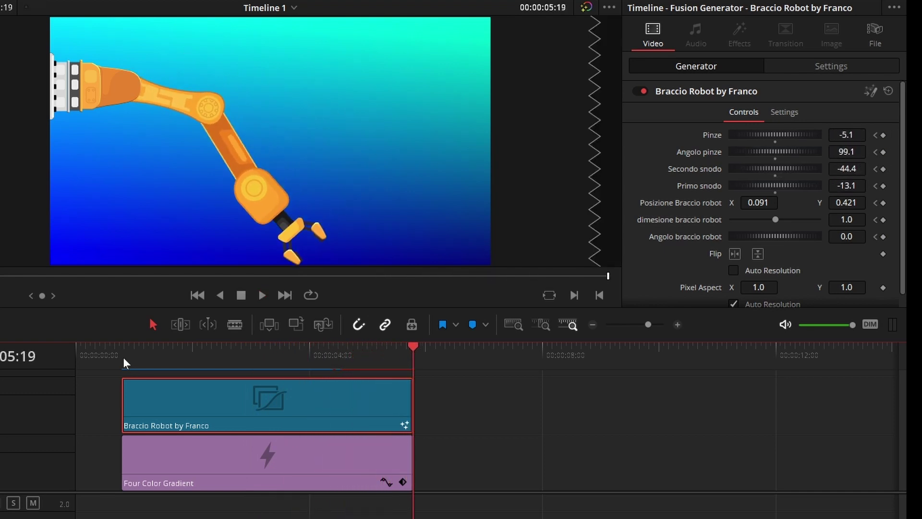
click(123, 356)
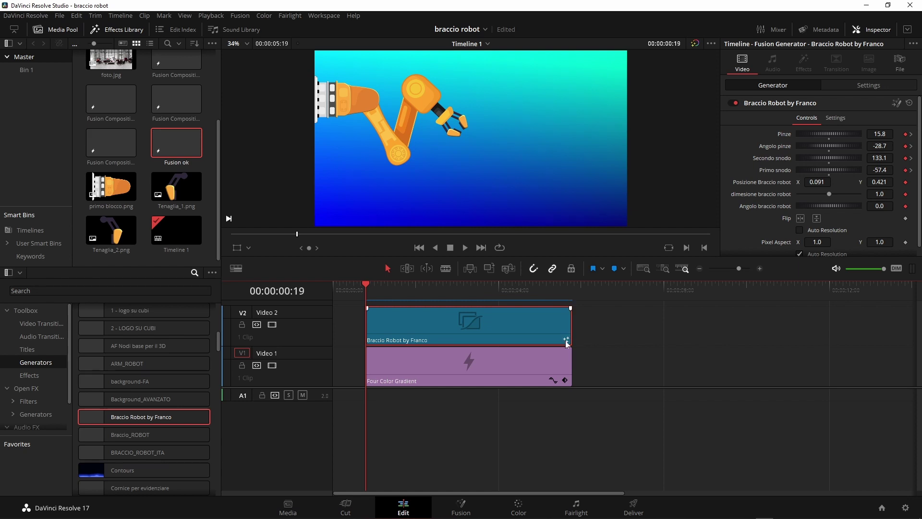
Open the robot arm clip in Fusion and space MacroTool1 and MediaOut1 further apart in the node graph.
click(464, 505)
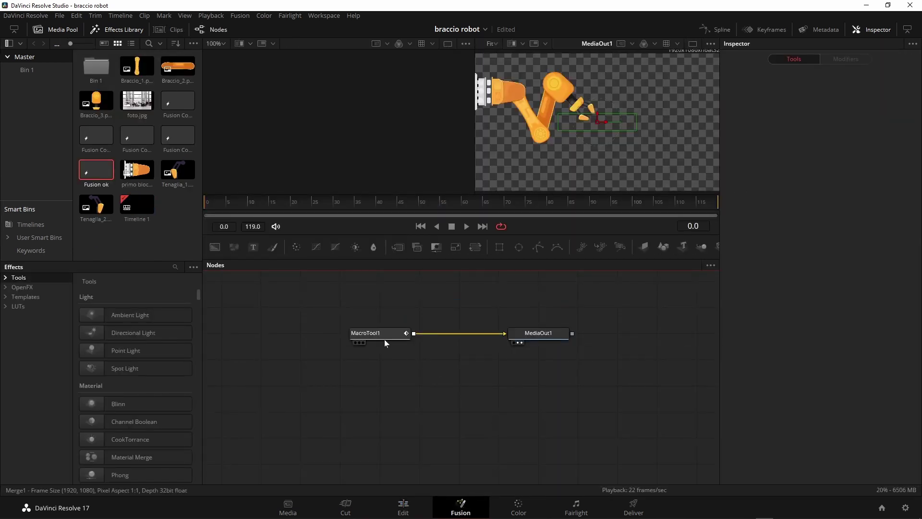
mouse_move(384, 335)
mouse_down()
mouse_move(385, 313)
mouse_move(371, 335)
mouse_up()
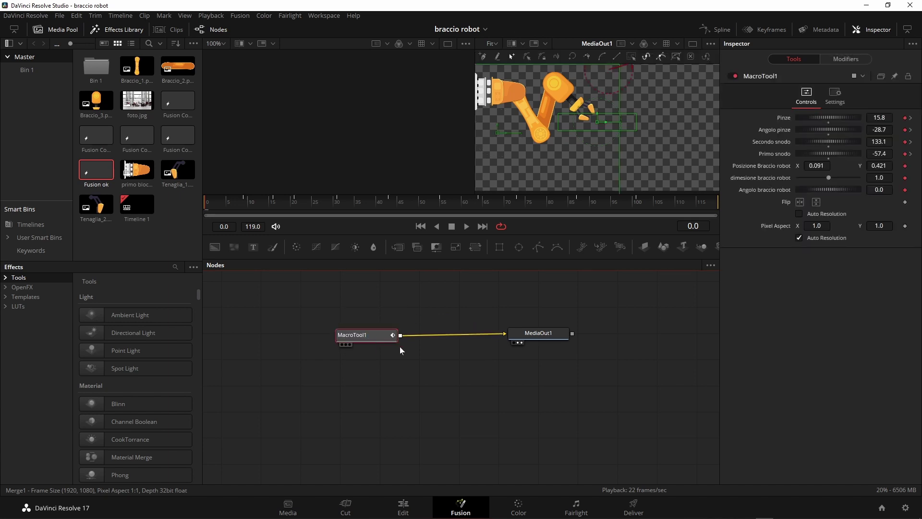
drag(534, 334, 601, 340)
drag(376, 339, 373, 344)
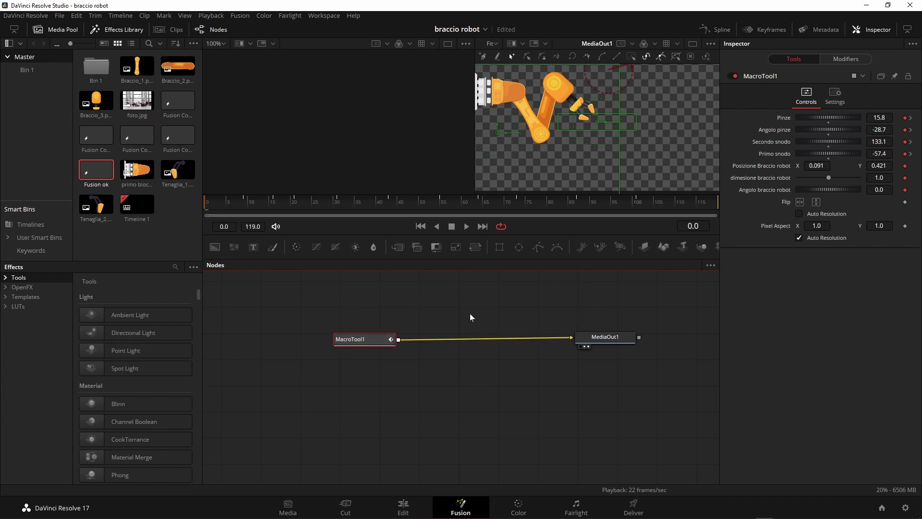
Merge a Text node with the letter A between MacroTool1 and MediaOut1, its characters rotated 2.6 on Y and 20.9 on Z.
scroll(456, 356, down, 1)
scroll(365, 346, up, 3)
drag(257, 247, 428, 397)
click(807, 122)
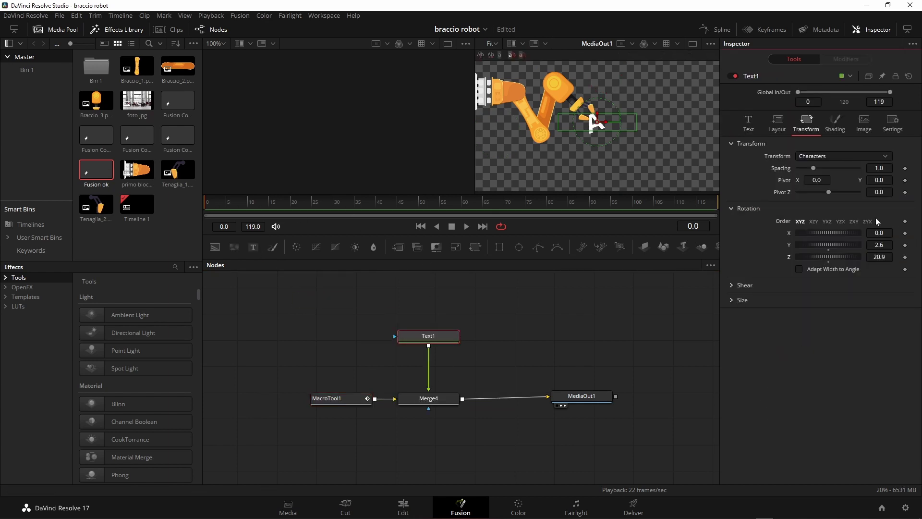
Add frame 0 keyframes for the text's Spacing, Pivot, Pivot Z, and Rotation Order, X, Y and Z.
click(905, 168)
click(905, 181)
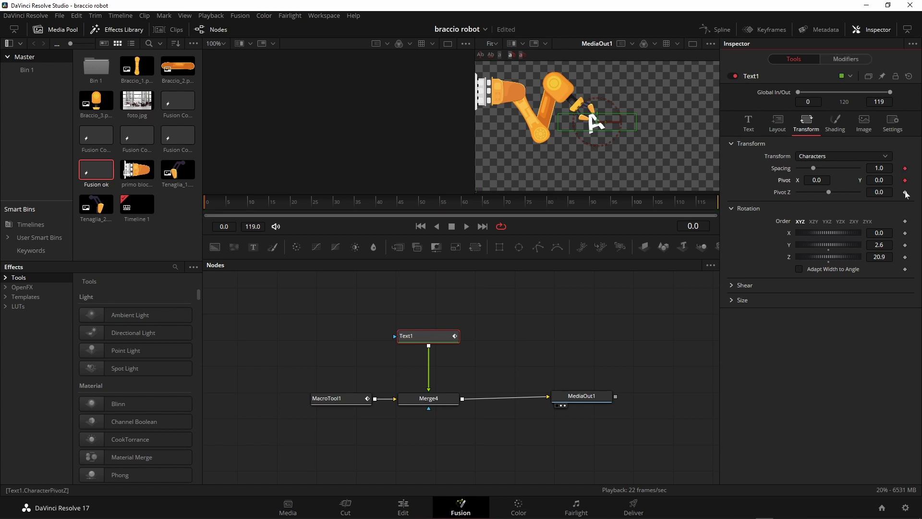
click(904, 192)
click(905, 222)
click(905, 232)
click(905, 244)
click(904, 257)
Return to the Edit page and check the robot arm with the letter A at 00:00:02:15 and 00:00:01:19.
key(shift+4)
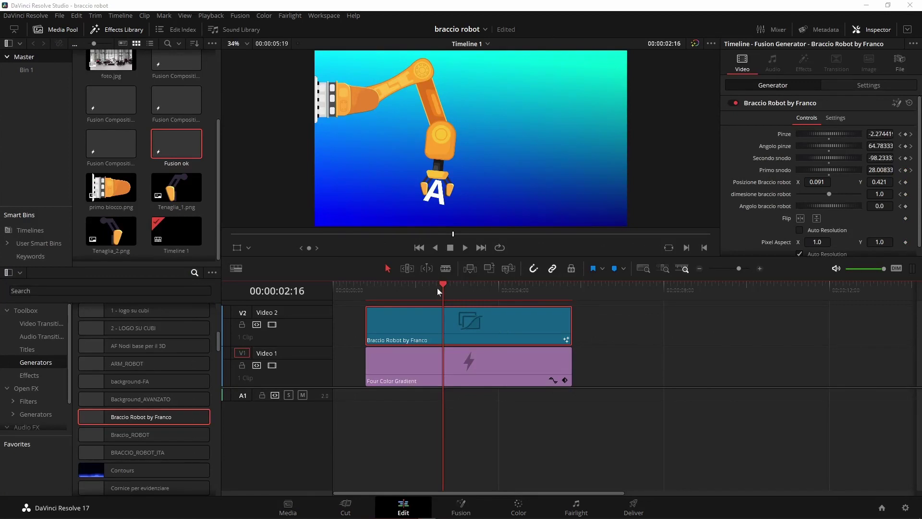
mouse_move(442, 292)
mouse_down()
mouse_move(482, 290)
mouse_move(452, 289)
mouse_move(447, 301)
mouse_move(441, 289)
mouse_move(483, 284)
mouse_move(441, 278)
mouse_up()
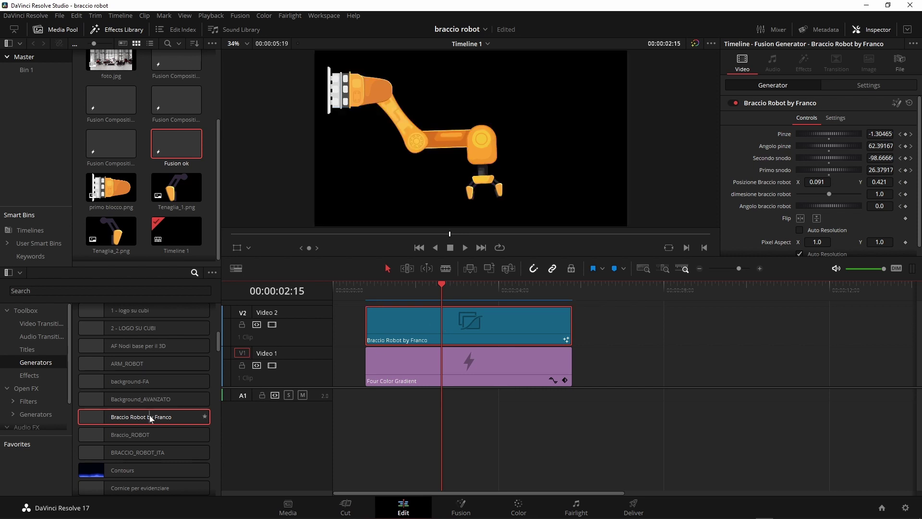
click(407, 298)
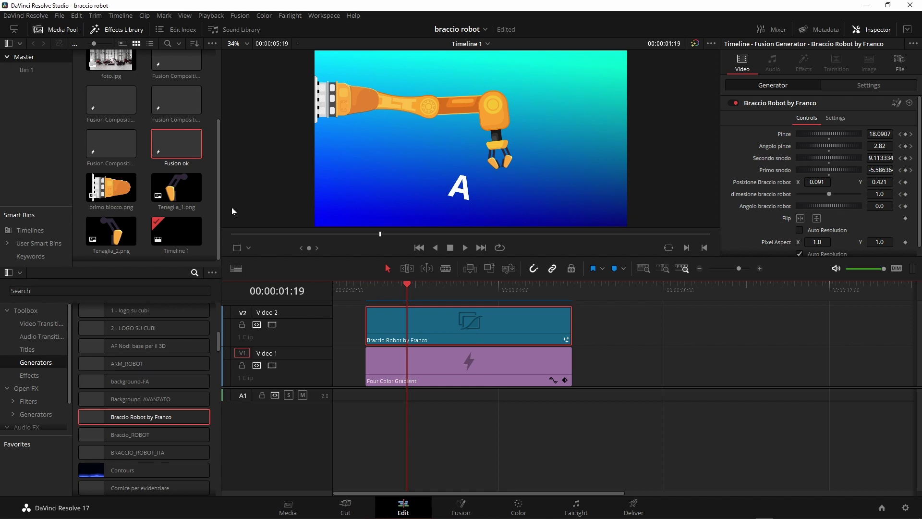
key(q)
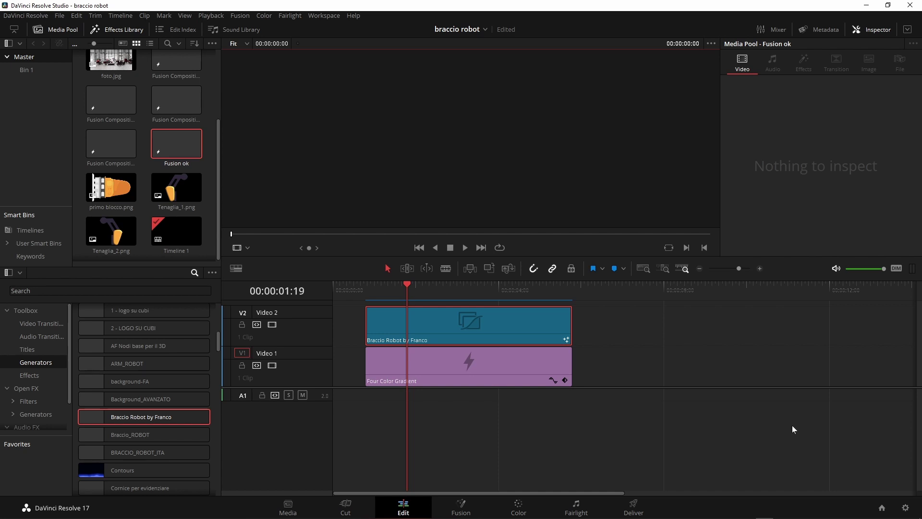
At 00:00:01:11, set the robot arm to Pinze -45.9, Angolo pinze 88.7, Secondo snodo 23.5 and Primo snodo -25.7.
drag(408, 293, 393, 293)
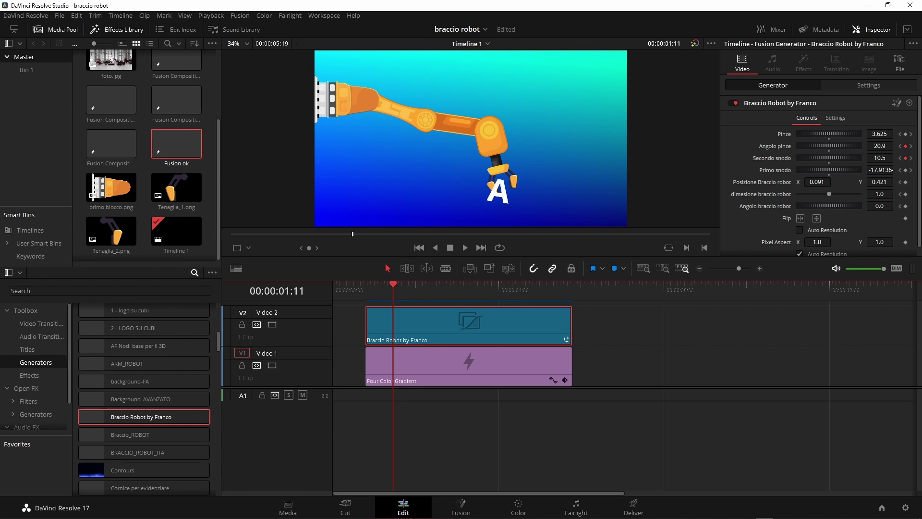
drag(831, 134, 813, 165)
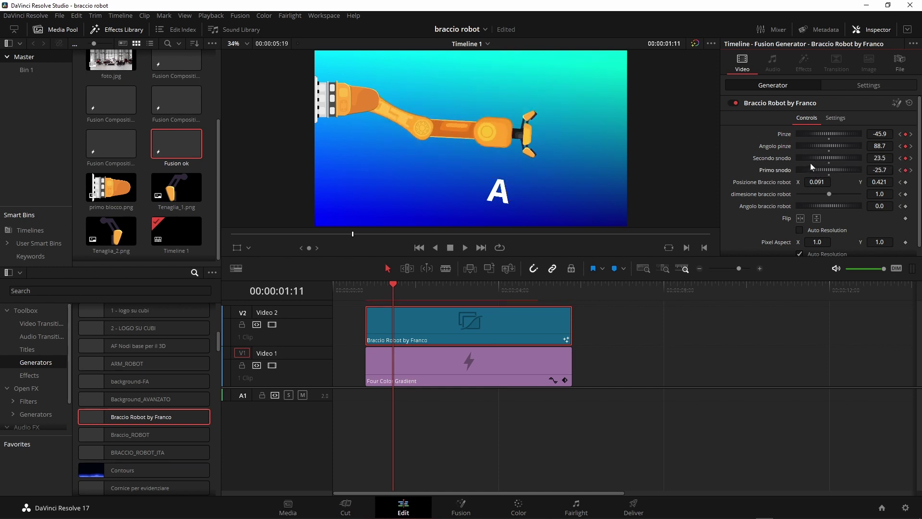